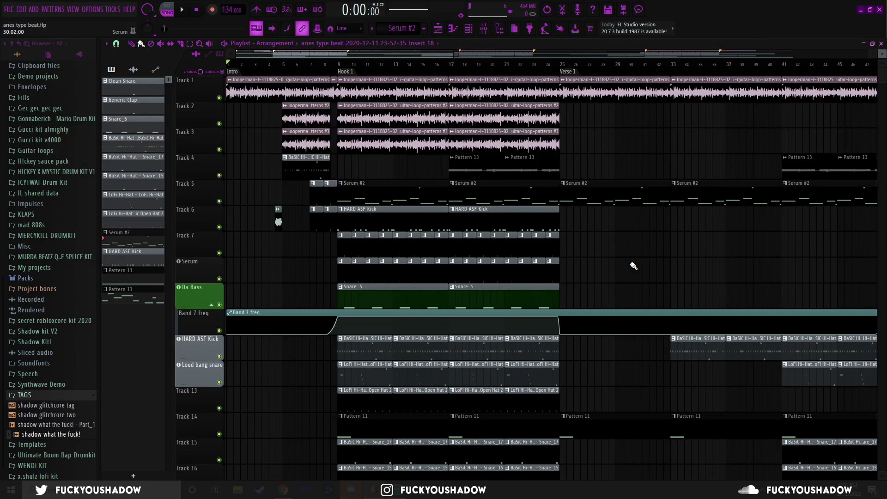
# - Open the channel rack, reposition it over the playlist, and bring up the drum kit folders at the start of the browser
pyautogui.press('F6')
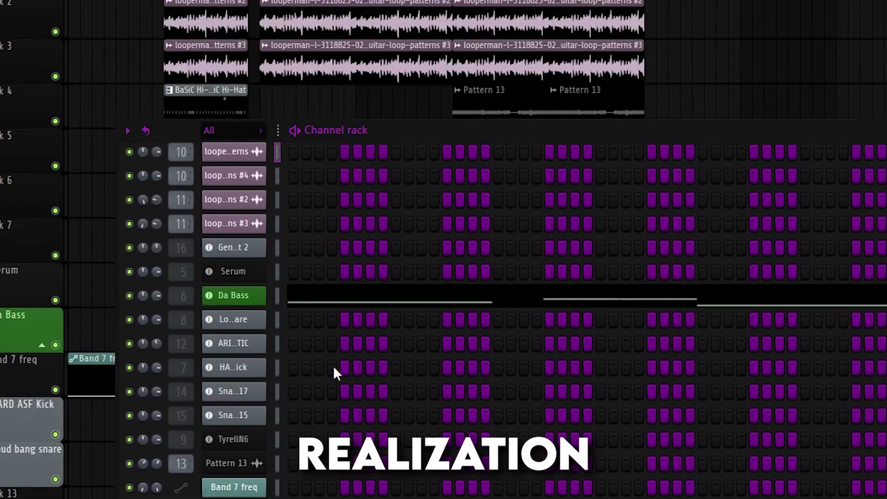
pyautogui.scroll(5, 334, 365)
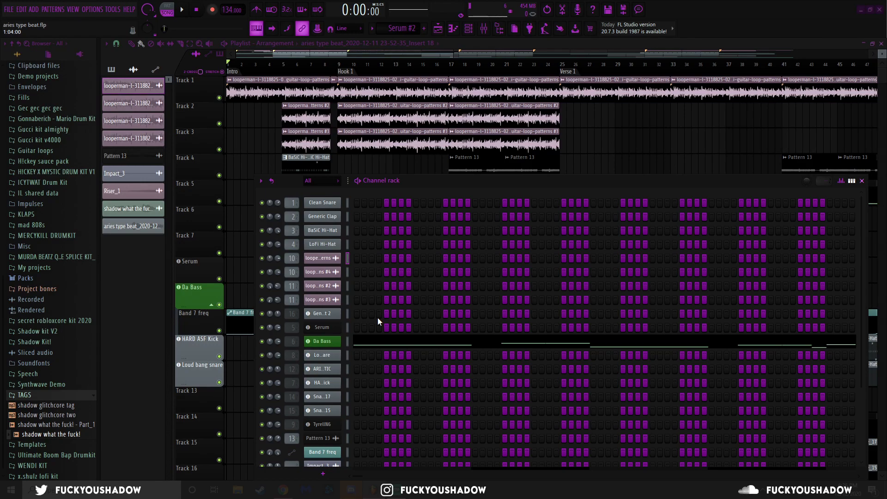
pyautogui.moveTo(422, 179); pyautogui.dragTo(495, 157)
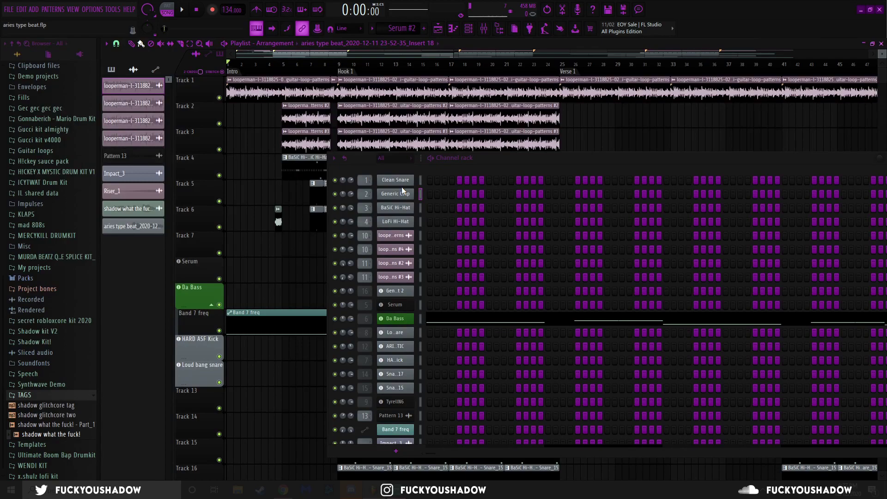
pyautogui.scroll(8, 28, 198)
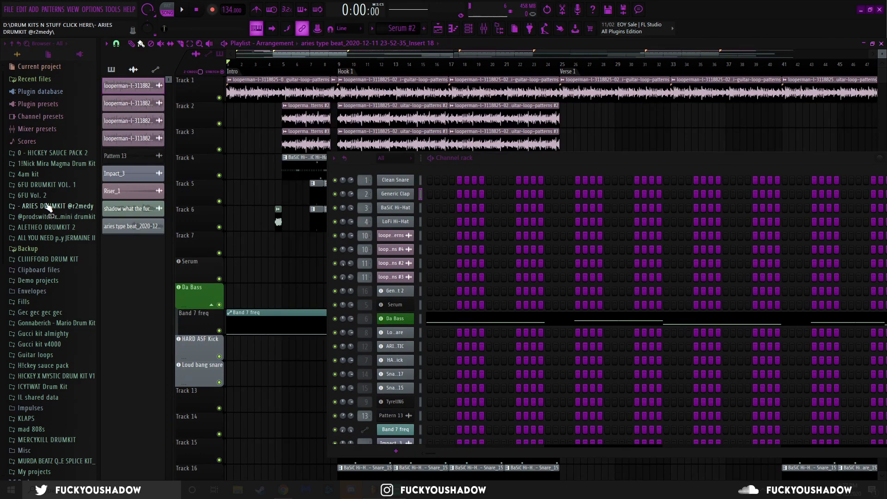
# - Inspect the sampler settings of the BaSiC Hi-Hat, LoFi Hi-Hat and Generic Open Hat 2 channels
pyautogui.click(395, 208)
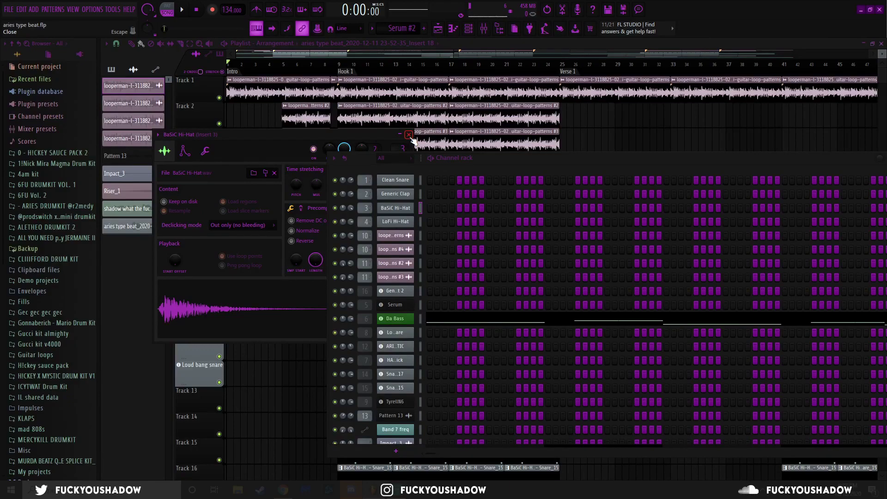
pyautogui.click(409, 135)
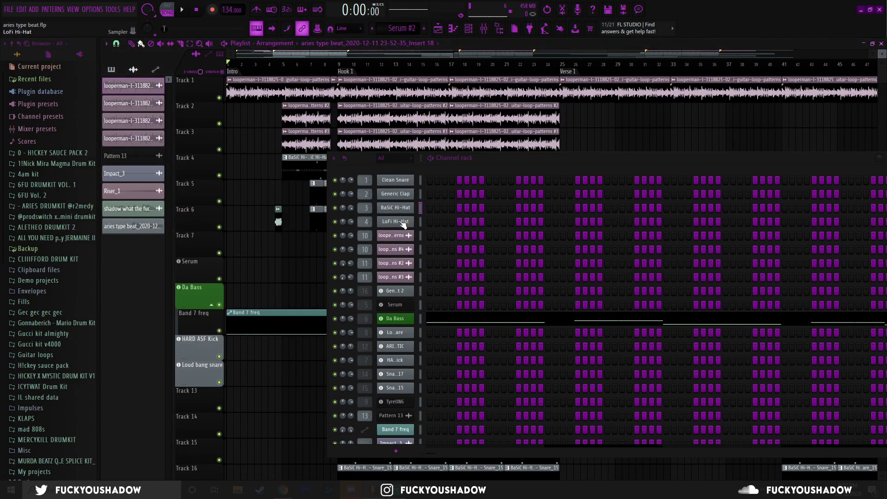
pyautogui.click(394, 221)
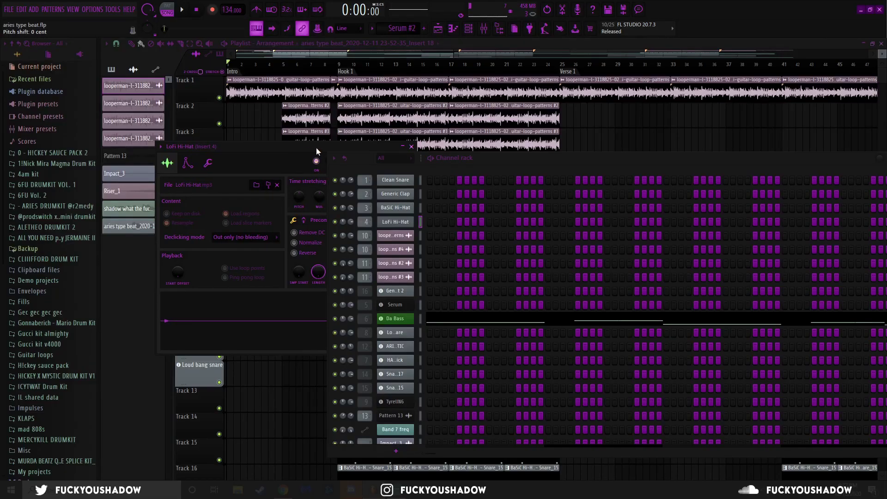
pyautogui.click(411, 147)
pyautogui.click(395, 291)
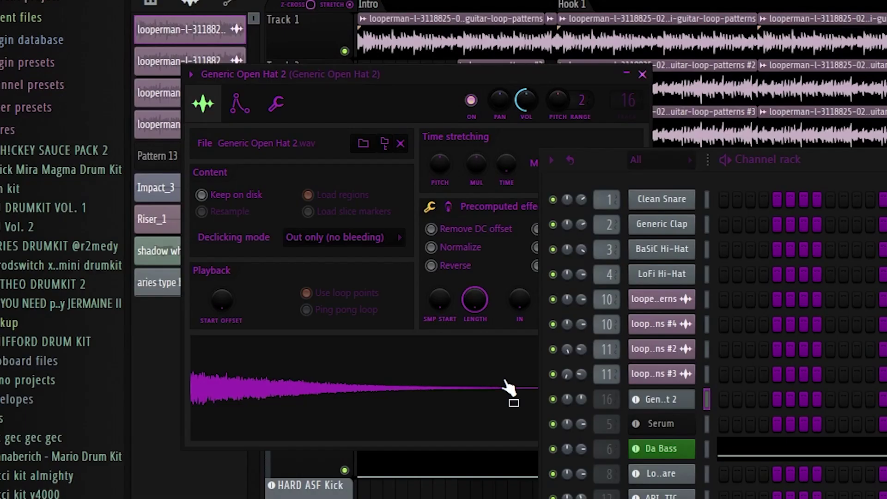
# - Inspect the sampler settings of the Loud bang snare, ARIES STATIC, HARD ASF Kick, Snare_17 and Snare_15 channels, closing the last one
pyautogui.click(660, 473)
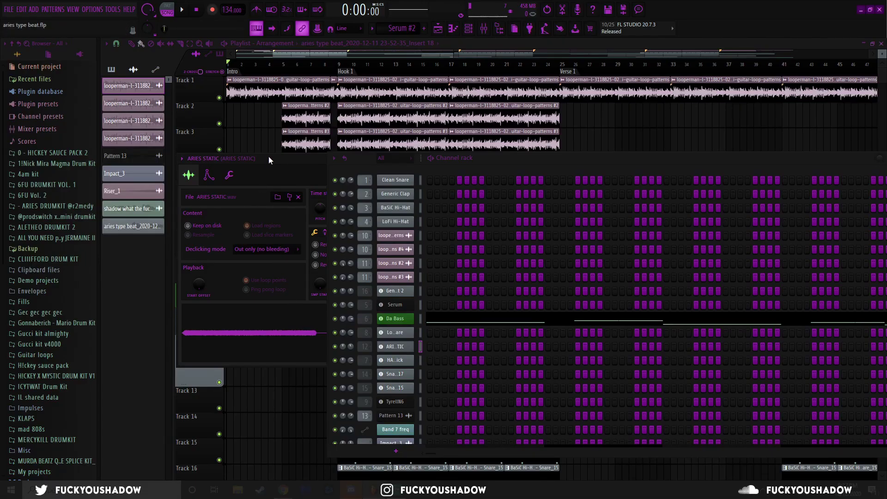
pyautogui.press('Down')
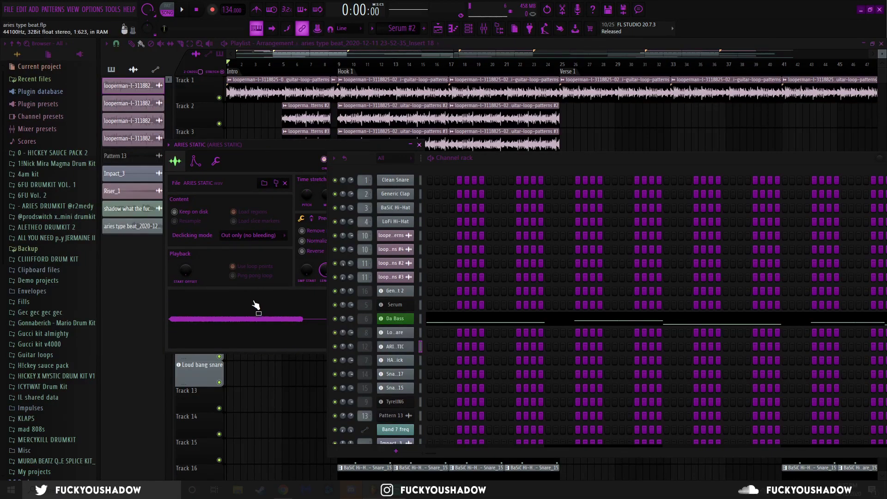
pyautogui.press('Down')
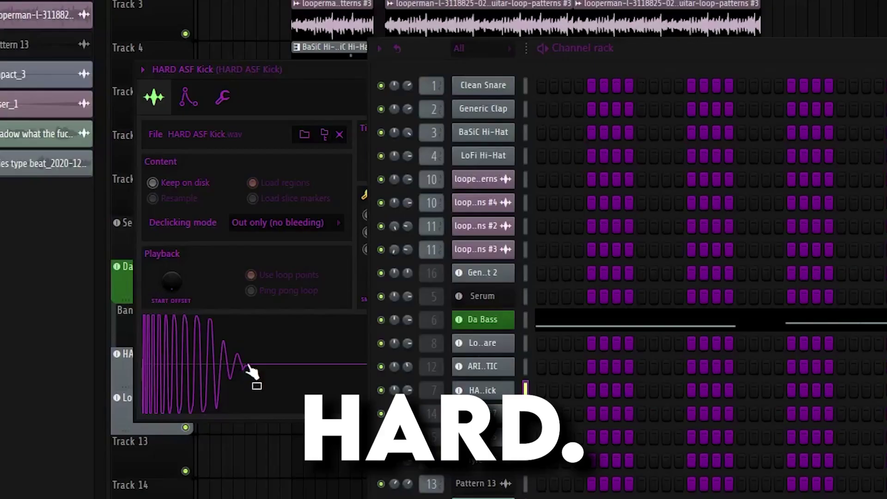
pyautogui.press('Down')
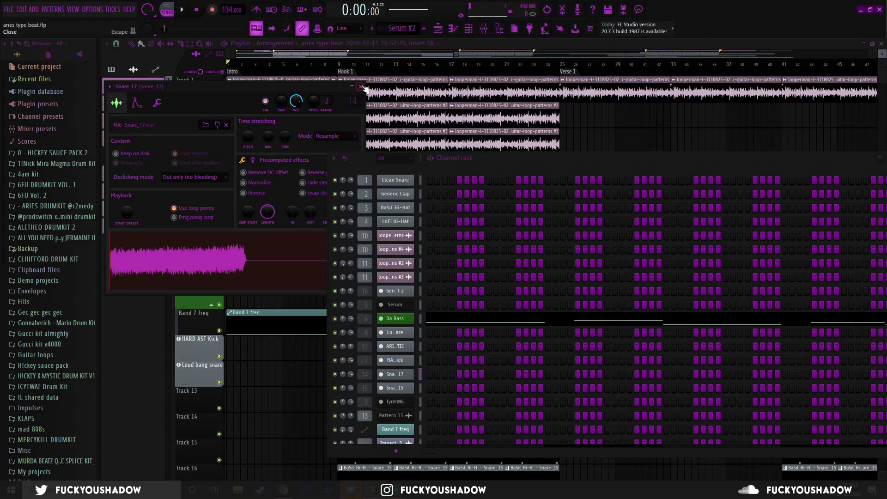
pyautogui.press('Escape')
pyautogui.press('Down')
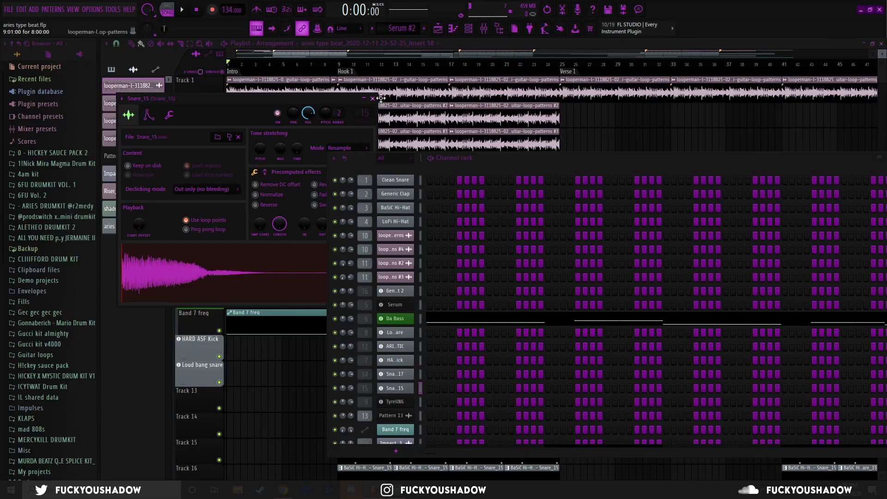
pyautogui.click(372, 98)
# - Delete the aries type beat_2020-12 audio clip channel from the channel rack
pyautogui.scroll(-5, 389, 191)
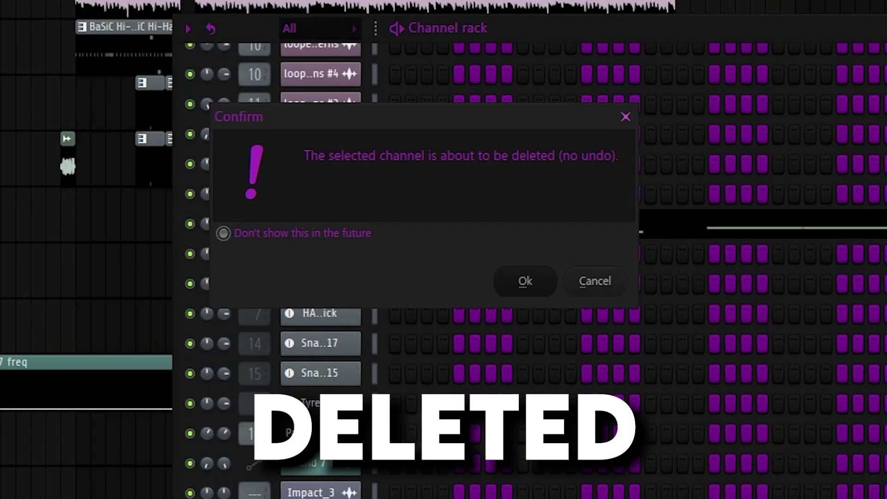
pyautogui.click(539, 288)
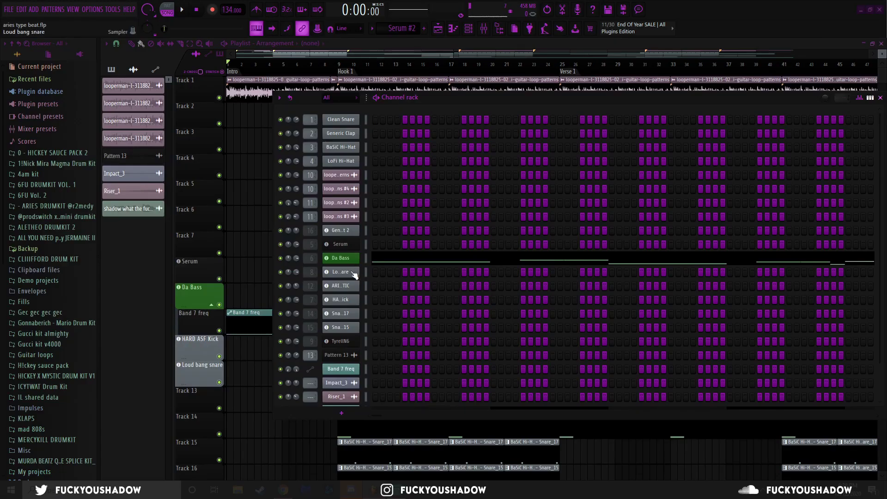
# - Open the sampler settings of the first looperman guitar loop channel and position its window beside the channel rack
pyautogui.click(333, 174)
pyautogui.moveTo(312, 177); pyautogui.dragTo(198, 107)
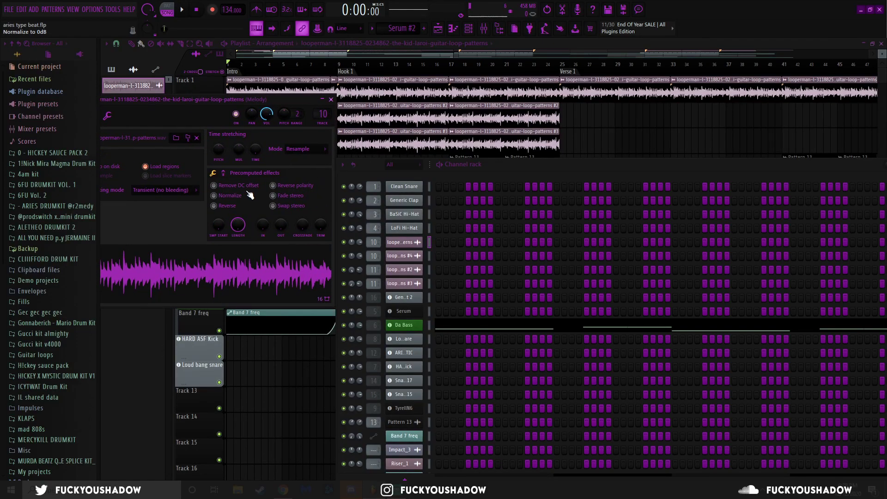
pyautogui.moveTo(202, 104); pyautogui.dragTo(214, 102)
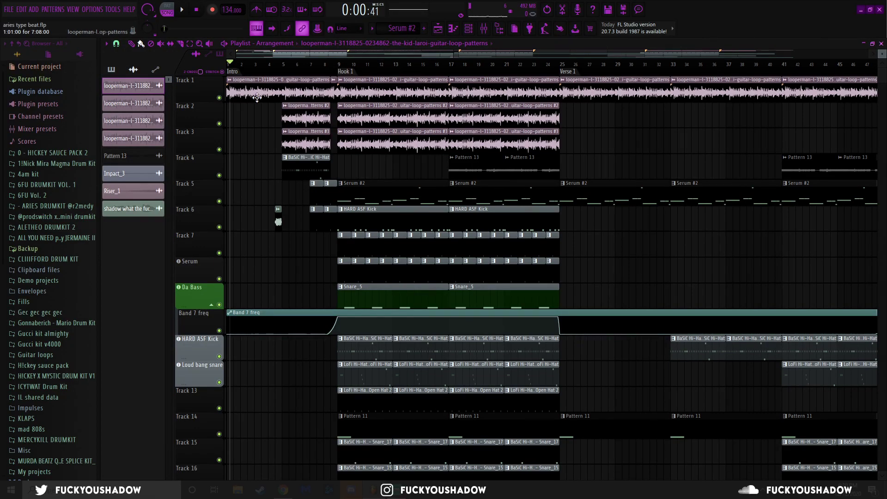
# - Inspect the sampler settings of the reversed guitar loop on Track 2 and the Pattern 13 audio clip on Track 4
pyautogui.doubleClick(300, 119)
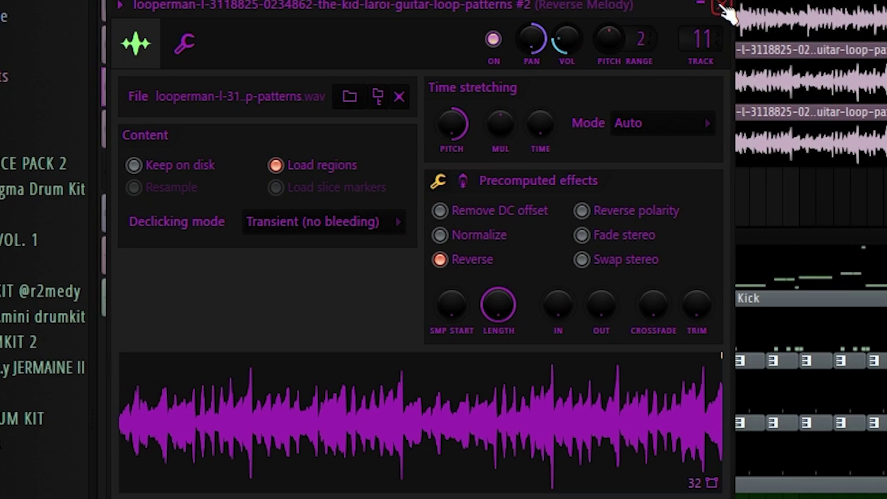
pyautogui.click(721, 6)
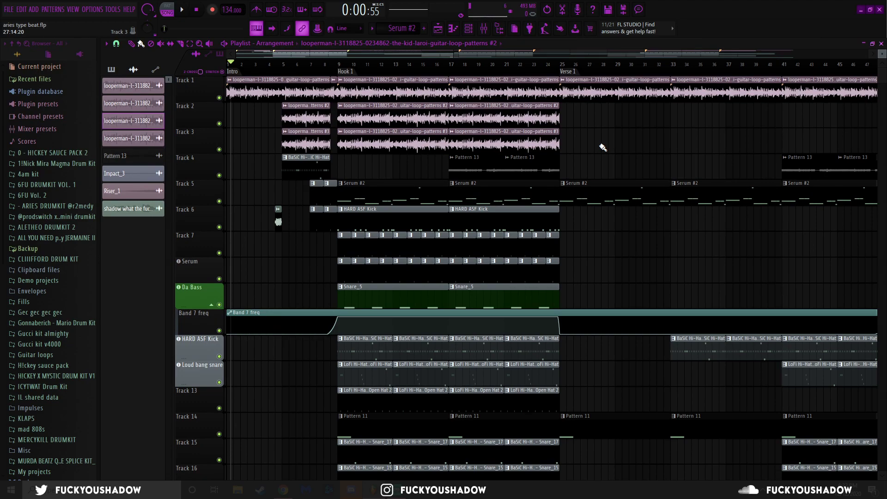
pyautogui.doubleClick(471, 171)
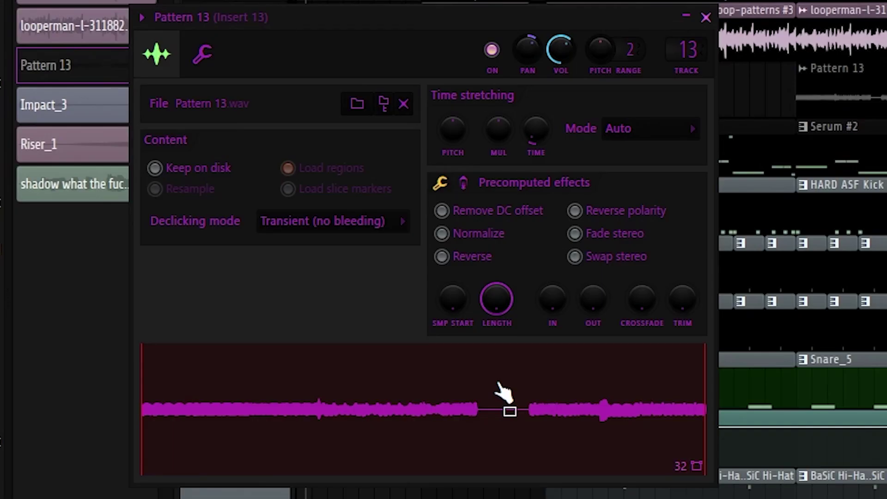
pyautogui.click(705, 17)
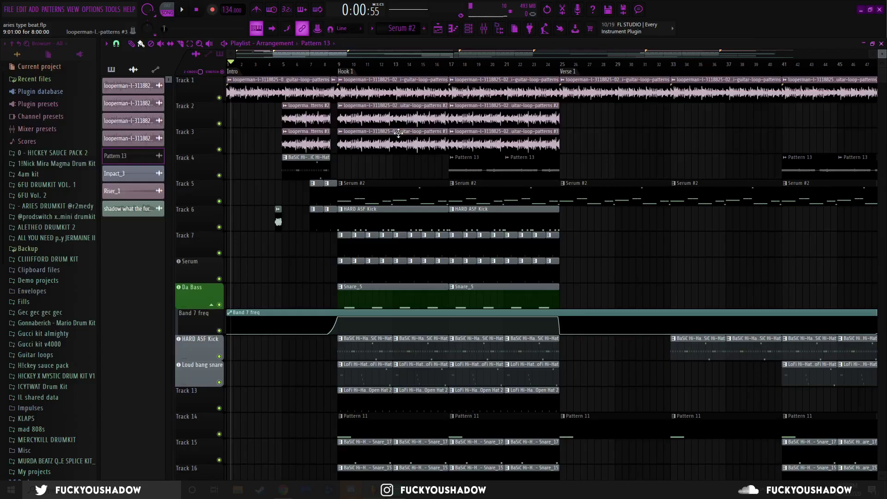
# - List the project's patterns, open Pattern 13's TyrellN6 notes in the piano roll, and play the melody back
pyautogui.click(110, 69)
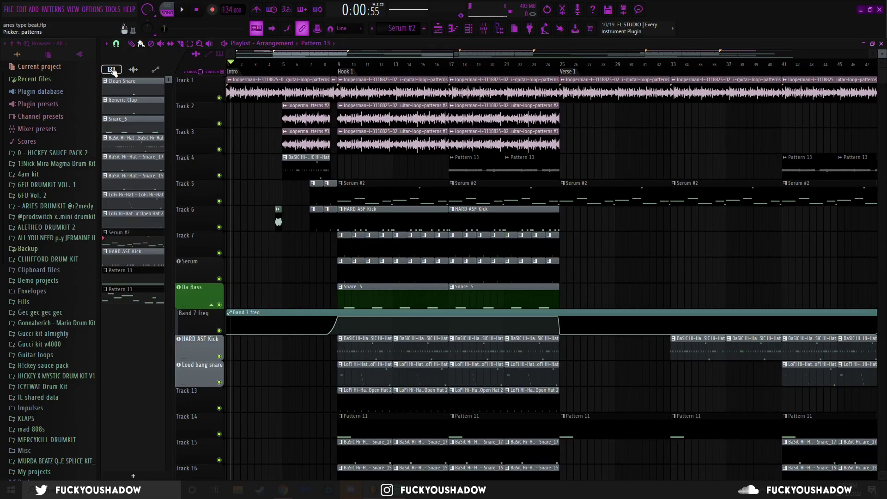
pyautogui.doubleClick(134, 297)
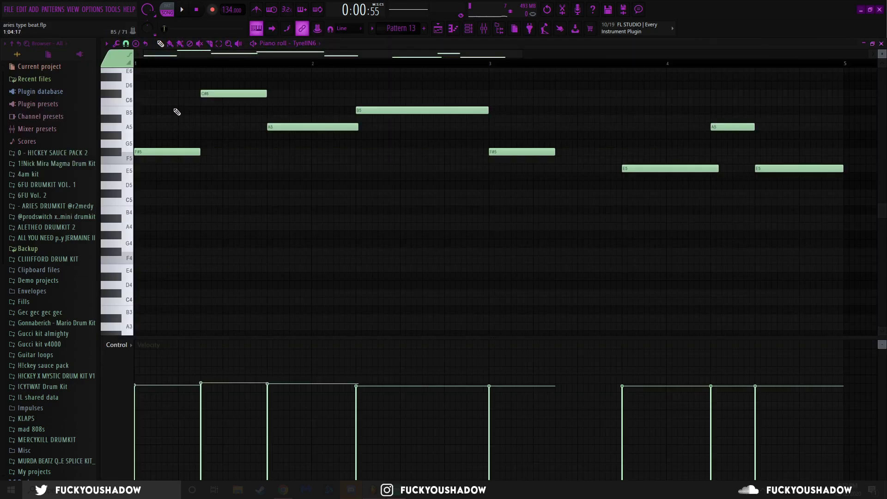
pyautogui.click(187, 9)
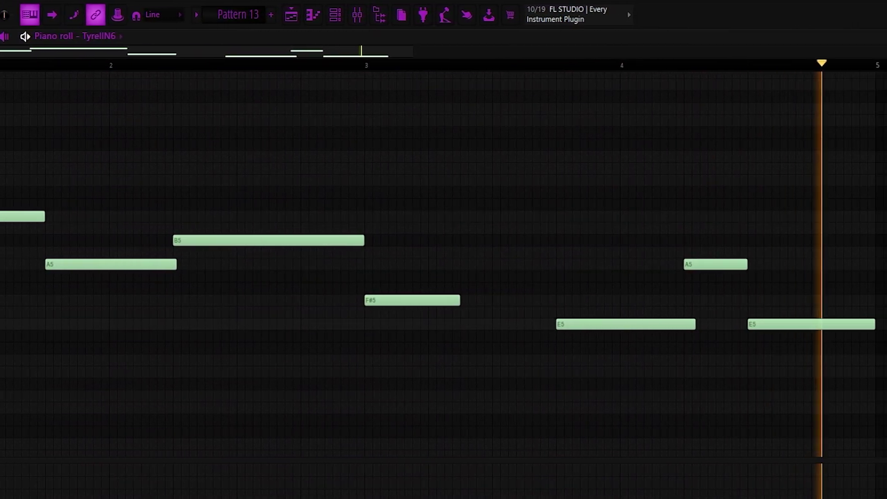
pyautogui.click(186, 10)
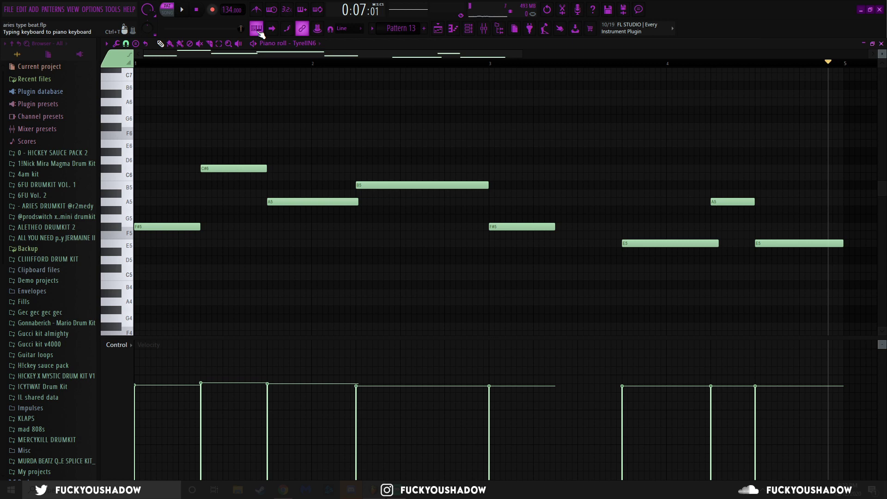
# - Play back the Generic Clap and Clean Snare patterns in the piano roll
pyautogui.press('Down')
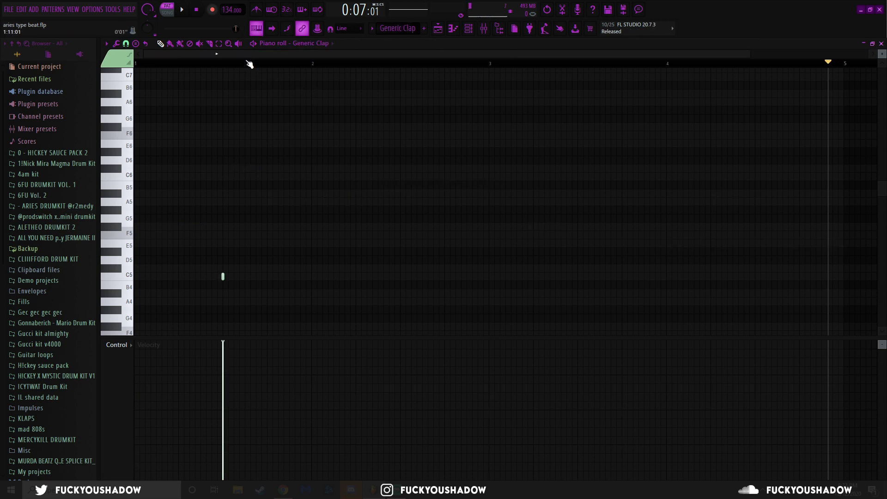
pyautogui.click(185, 10)
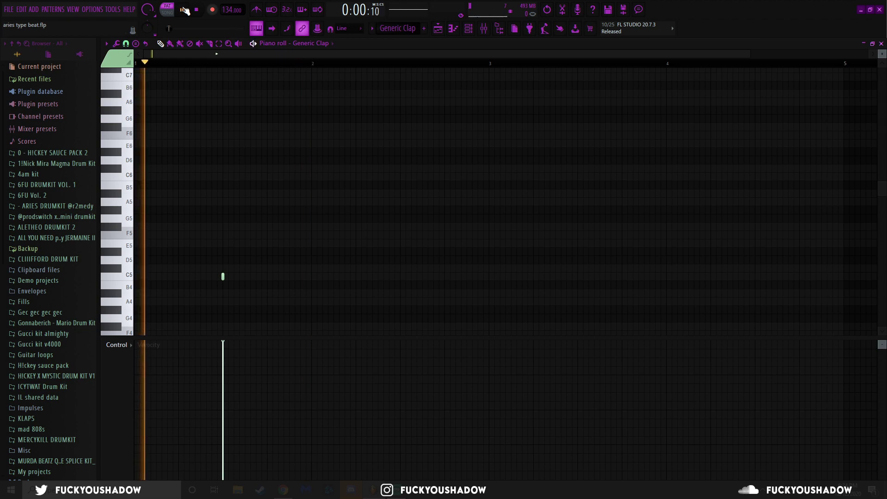
pyautogui.press('space')
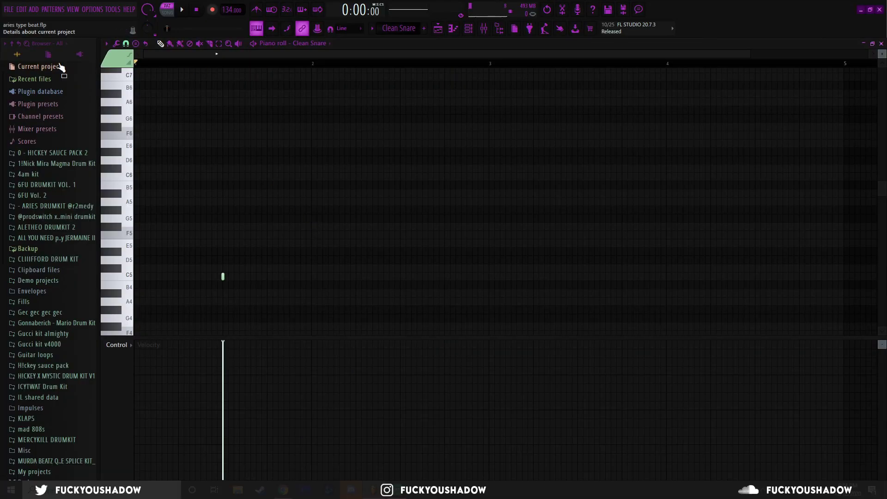
pyautogui.click(183, 13)
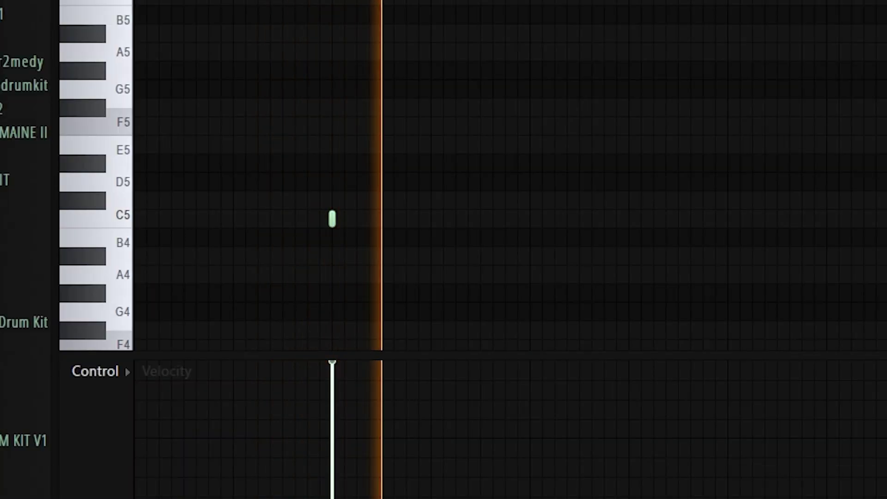
# - Show the BaSiC Hi-Hat pattern in the piano roll and play it back
pyautogui.click(438, 29)
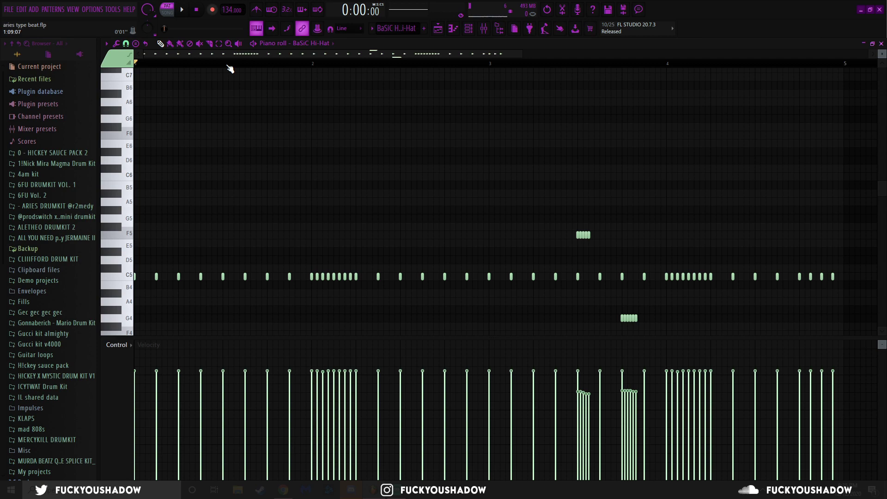
pyautogui.press('space')
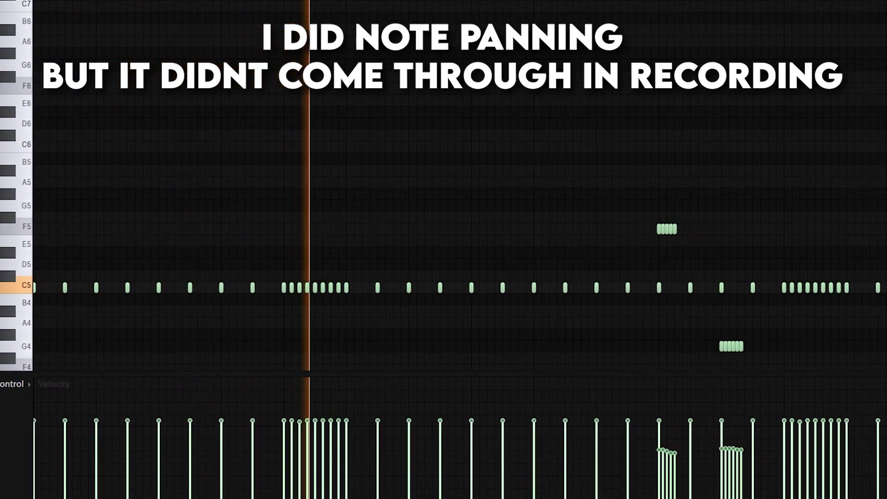